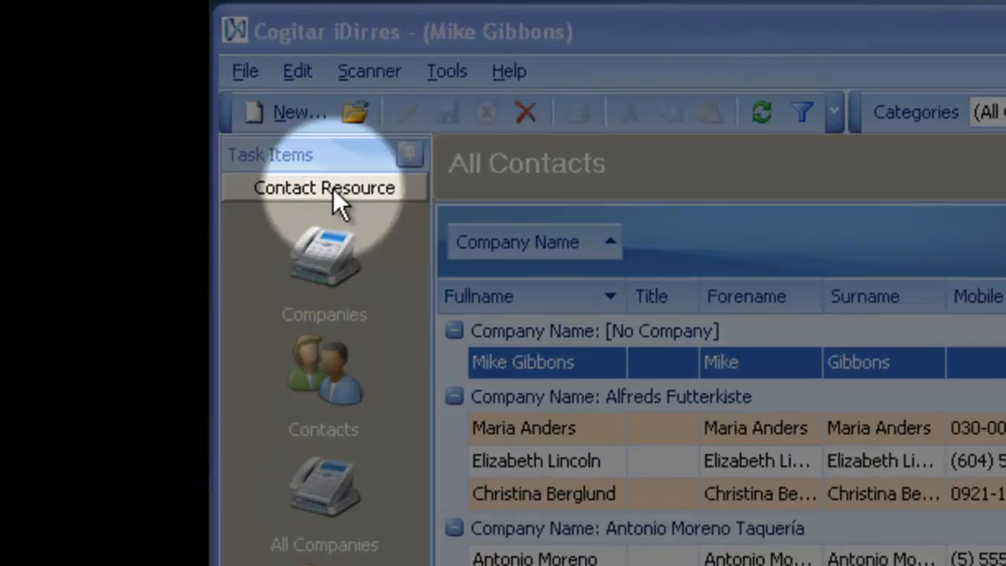
Step: Open the All Contacts list from Contact Resource and show its filter row
{"action": "left_click", "coordinate": [333, 188]}
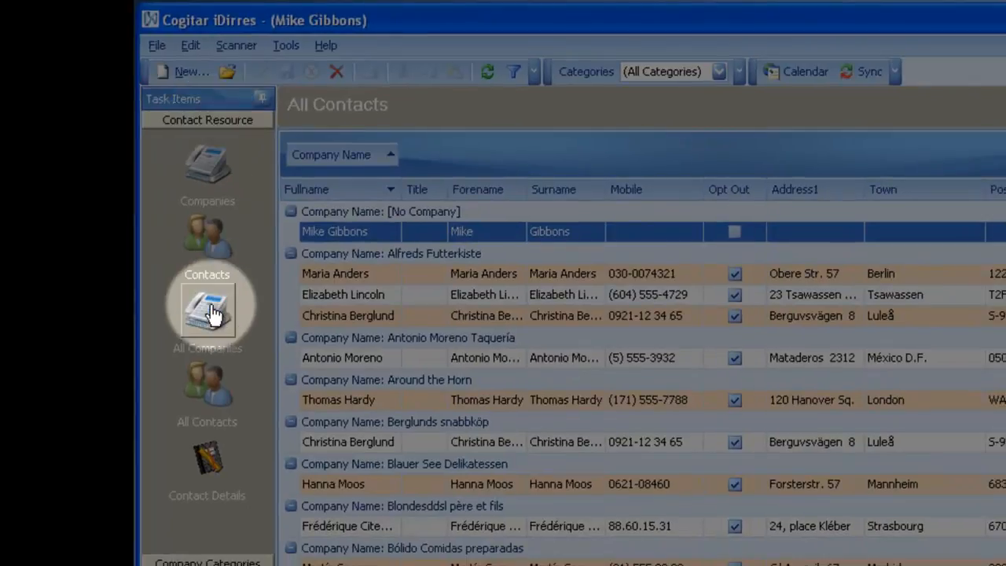
{"action": "left_click", "coordinate": [206, 374]}
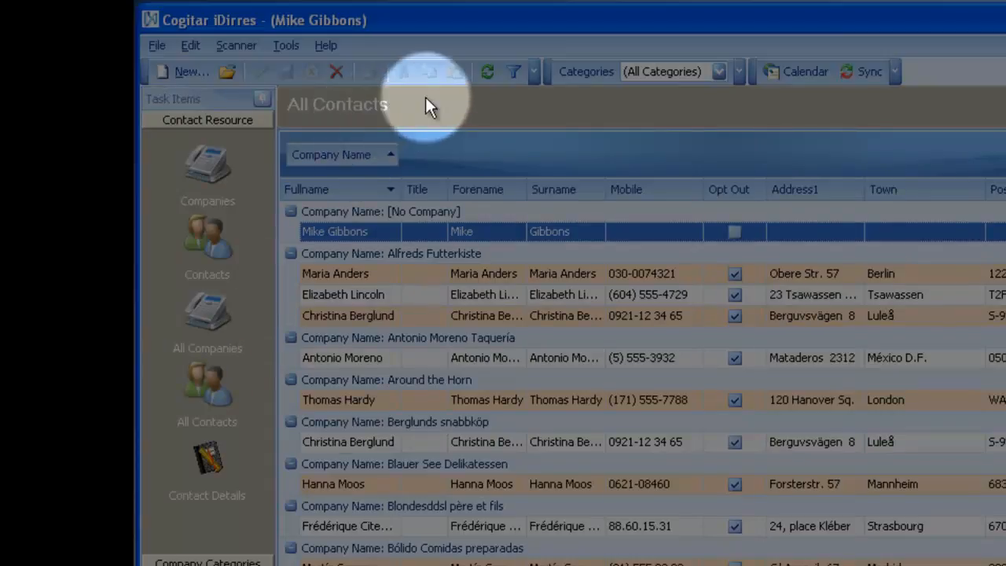
{"action": "left_click", "coordinate": [513, 72]}
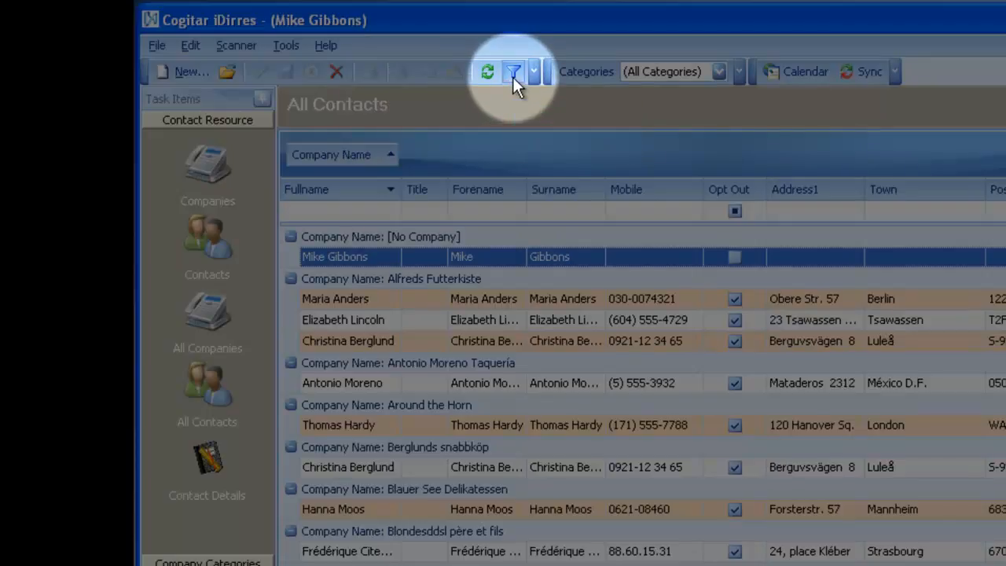
Step: Filter the contacts by forename on "sim" and clear the filter text
{"action": "left_click", "coordinate": [478, 209]}
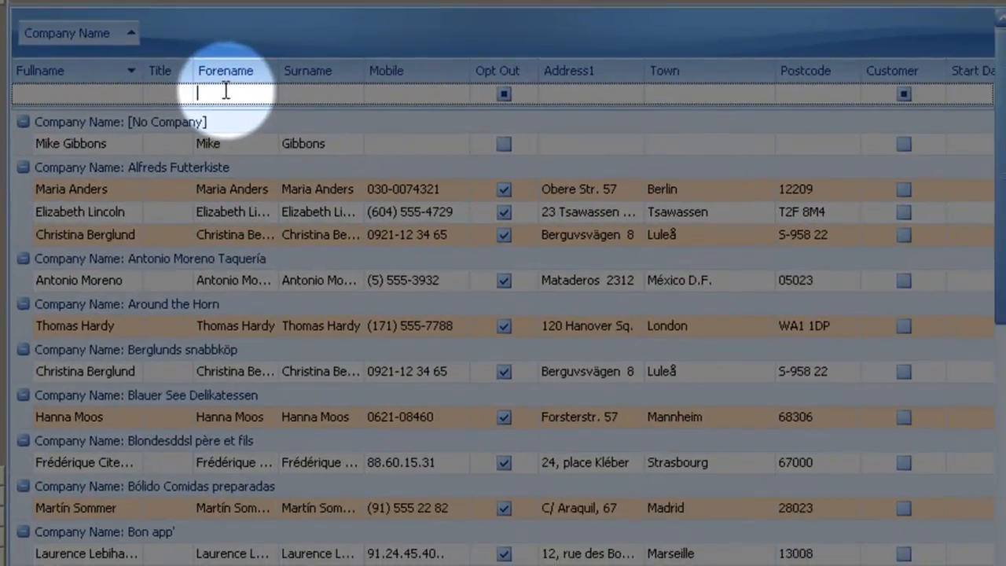
{"action": "type", "text": "sim"}
{"action": "key", "text": "BackSpace"}
{"action": "key", "text": "BackSpace"}
Step: Filter the contacts by surname on "gib" and clear the filter text
{"action": "key", "text": "BackSpace"}
{"action": "key", "text": "Tab"}
{"action": "type", "text": "gin"}
{"action": "key", "text": "BackSpace"}
{"action": "type", "text": "b"}
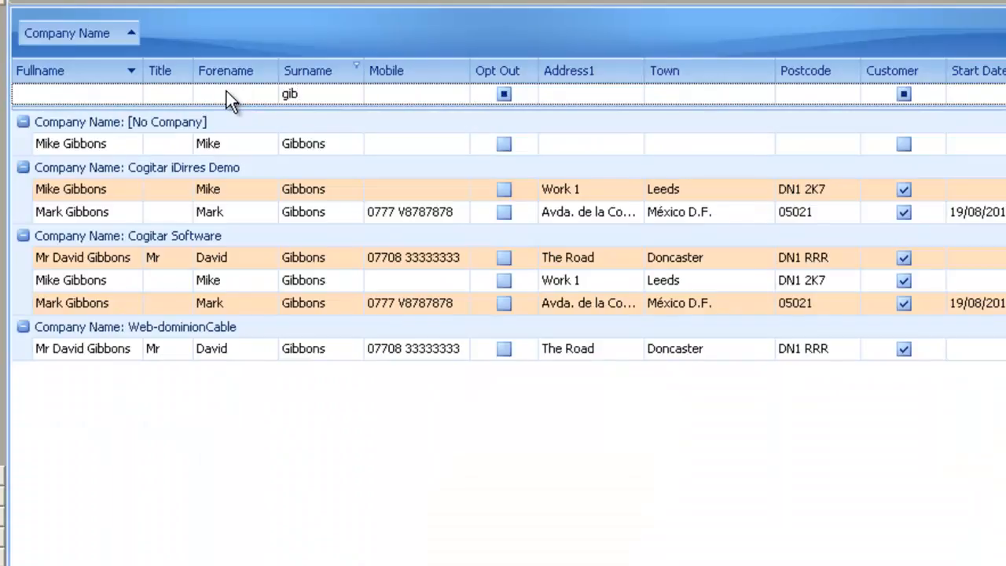
{"action": "key", "text": "BackSpace"}
{"action": "key", "text": "BackSpace"}
{"action": "key", "text": "BackSpace"}
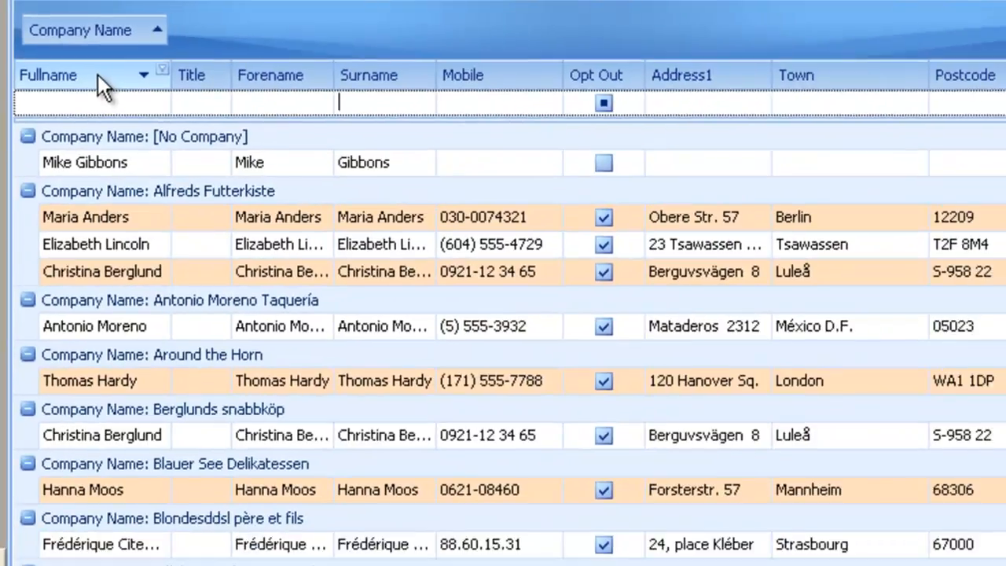
Step: Show the find panel for the contact list and search all columns for "sim"
{"action": "right_click", "coordinate": [234, 180]}
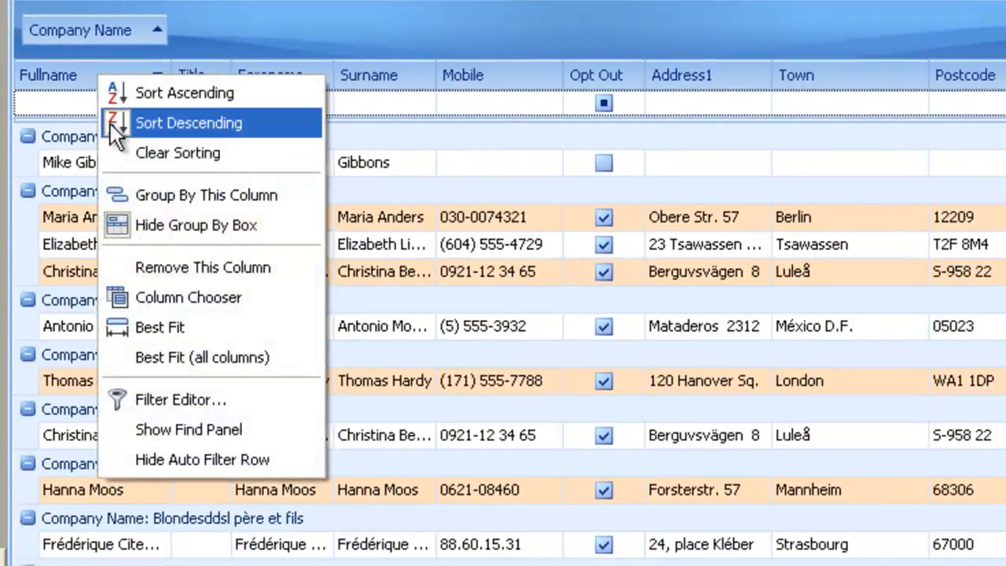
{"action": "left_click", "coordinate": [150, 430]}
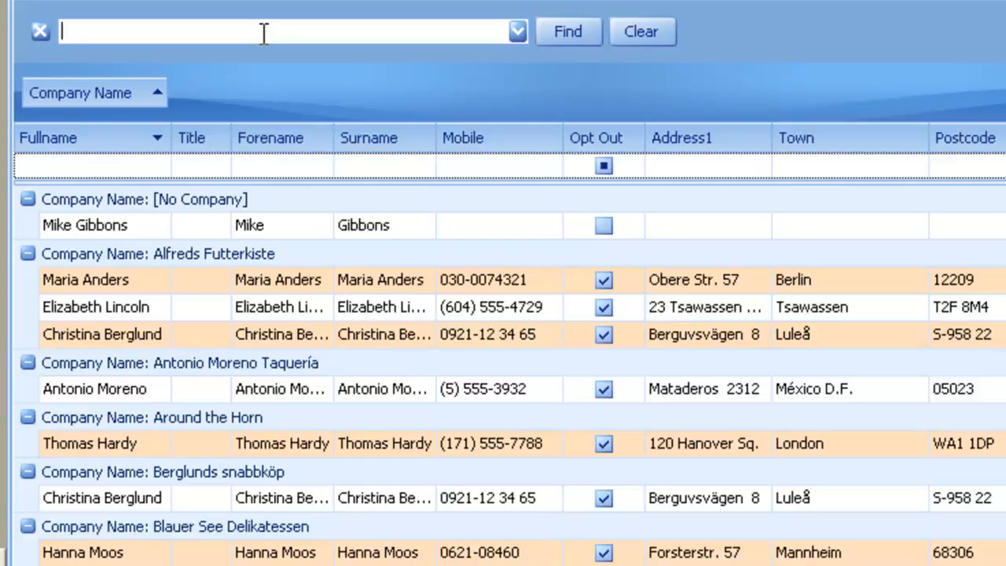
{"action": "type", "text": "simon"}
{"action": "key", "text": "BackSpace"}
{"action": "key", "text": "BackSpace"}
{"action": "key", "text": "BackSpace"}
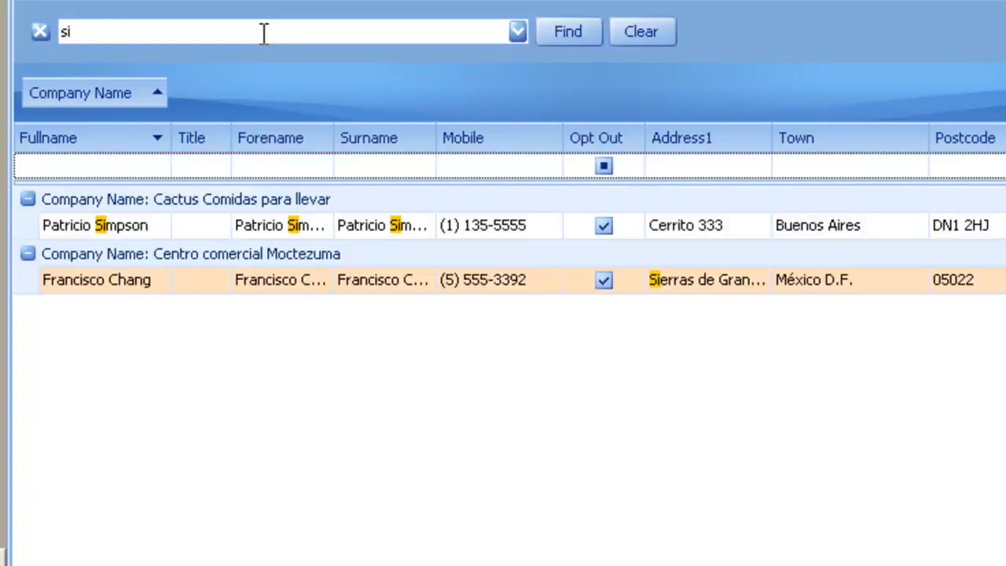
{"action": "type", "text": "m"}
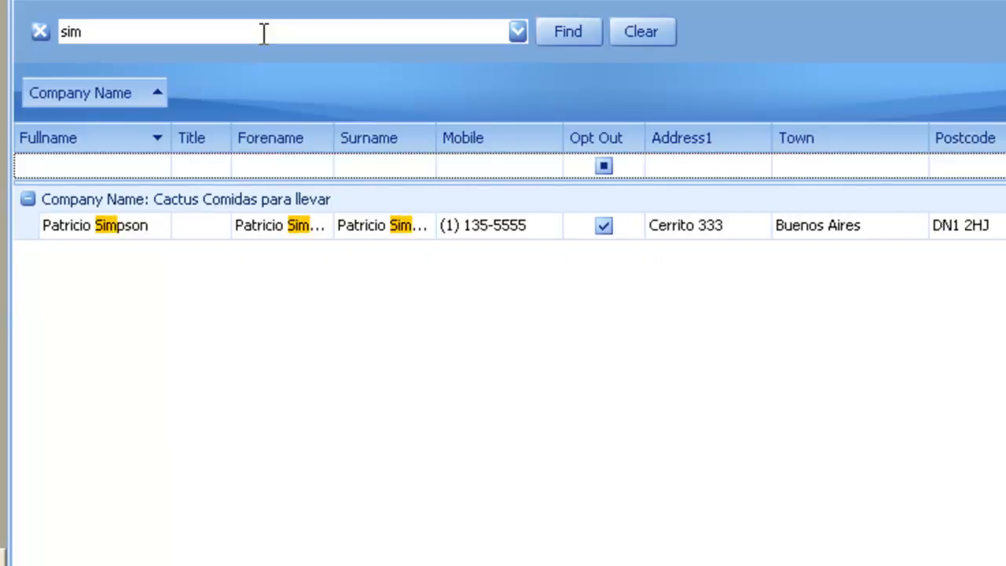
{"action": "type", "text": "i"}
Step: Clear the search text and close the find panel
{"action": "key", "text": "BackSpace"}
{"action": "key", "text": "BackSpace"}
{"action": "key", "text": "BackSpace"}
{"action": "key", "text": "BackSpace"}
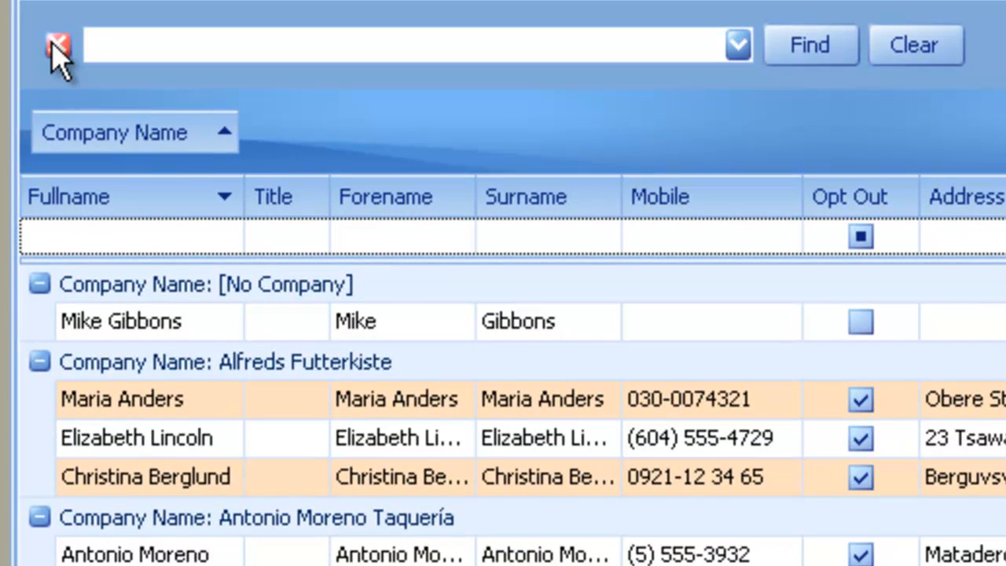
{"action": "left_click", "coordinate": [55, 45]}
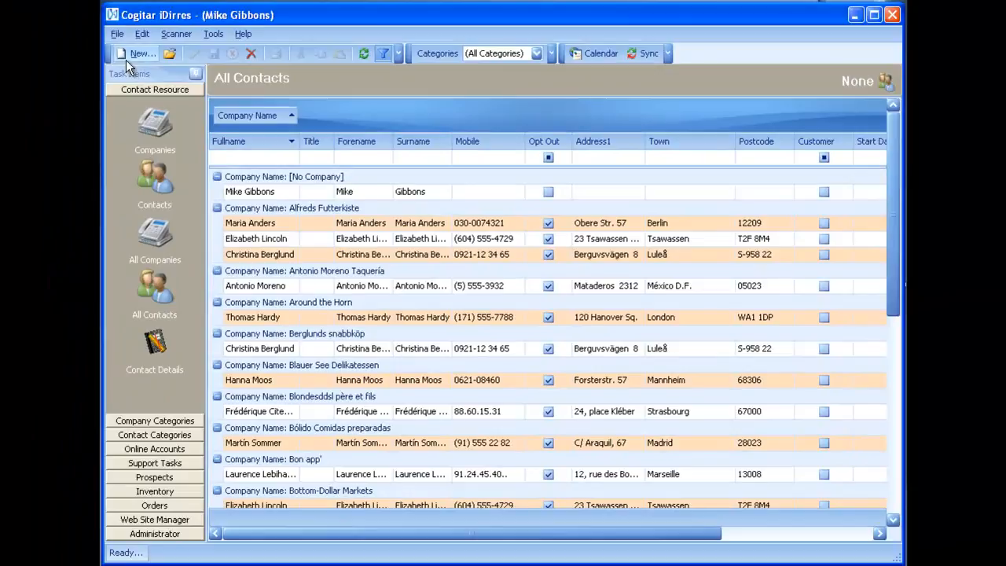
Step: Create a new contact record
{"action": "left_click", "coordinate": [130, 56]}
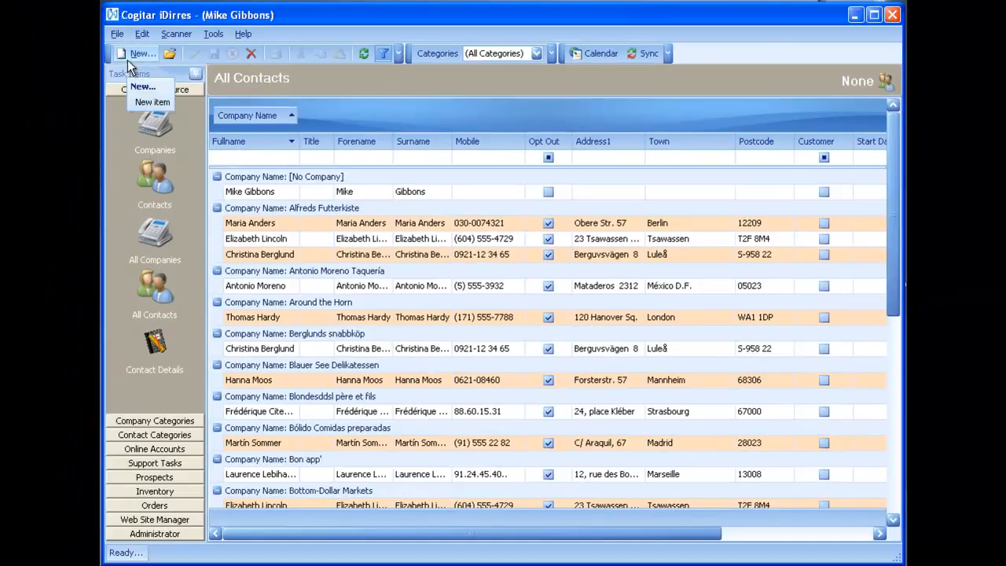
{"action": "left_click", "coordinate": [143, 86]}
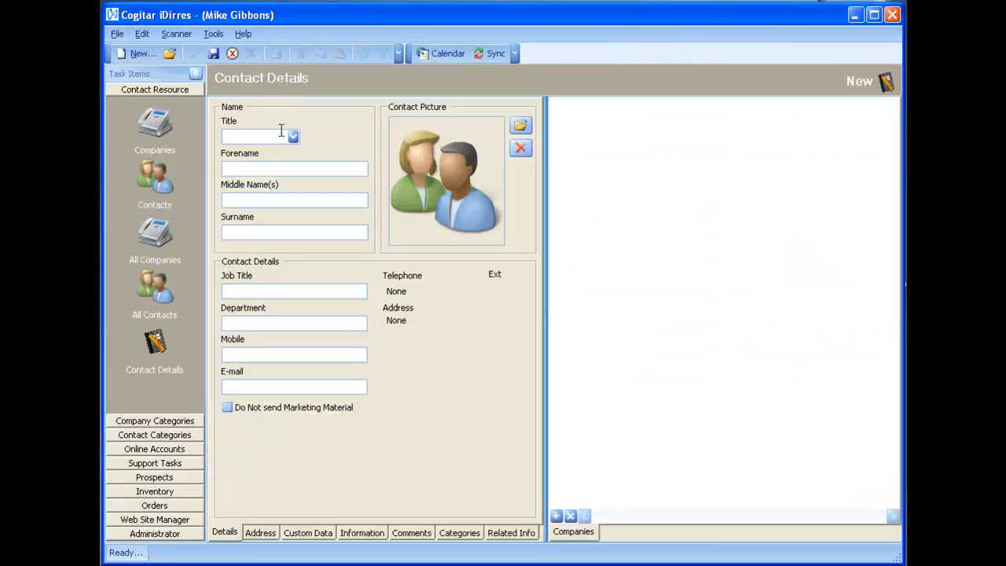
Step: Try the free-text titles "Dr" and "Prof" in the new contact's Title field and clear them
{"action": "left_click", "coordinate": [293, 136]}
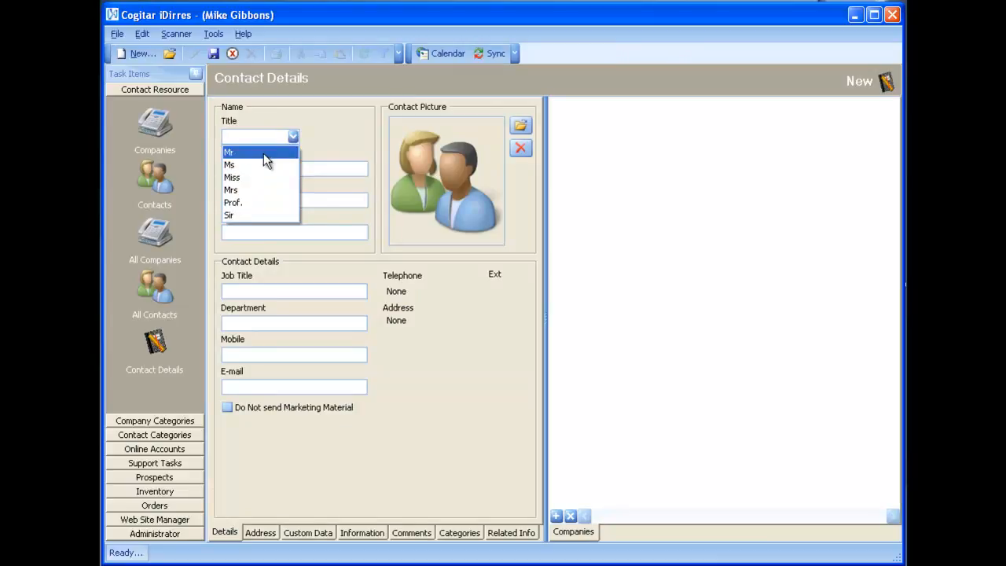
{"action": "left_click", "coordinate": [260, 138]}
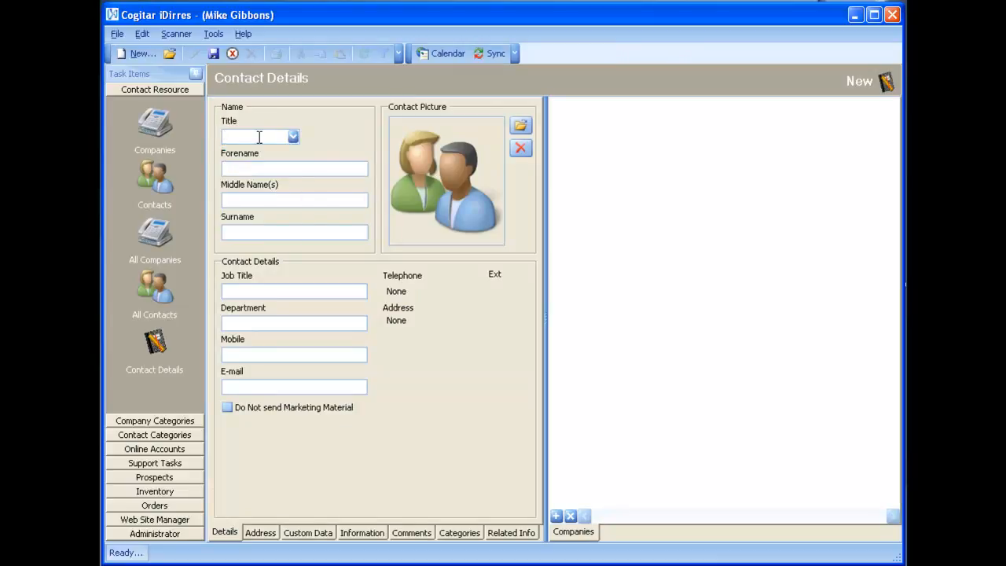
{"action": "type", "text": "Dr"}
{"action": "key", "text": "BackSpace"}
{"action": "type", "text": "Prof"}
{"action": "key", "text": "BackSpace"}
{"action": "key", "text": "BackSpace"}
{"action": "key", "text": "BackSpace"}
{"action": "key", "text": "BackSpace"}
Step: Set the new contact's title to Mr and enter the contact's forename and surname
{"action": "left_click", "coordinate": [293, 137]}
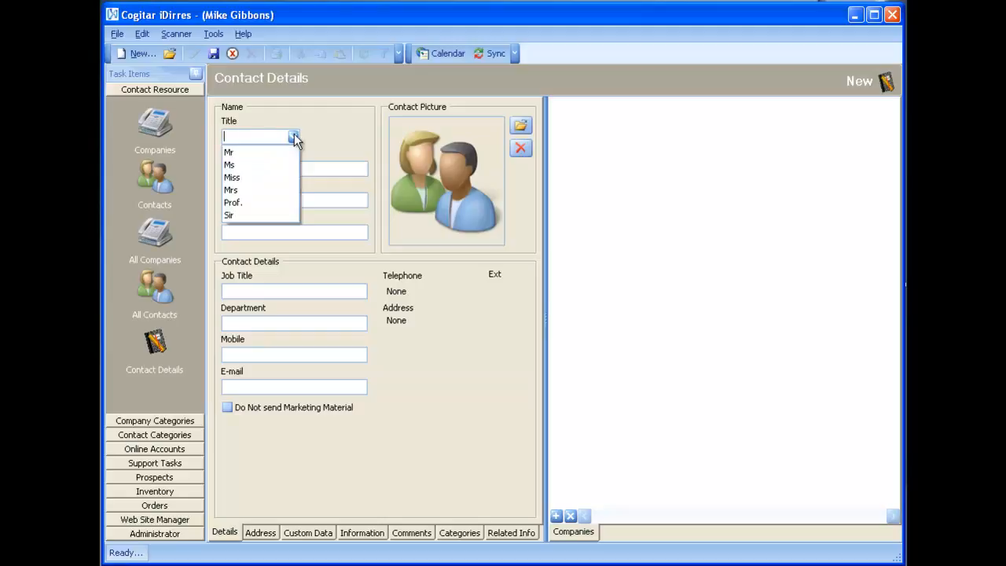
{"action": "left_click", "coordinate": [257, 152]}
{"action": "left_click", "coordinate": [263, 167]}
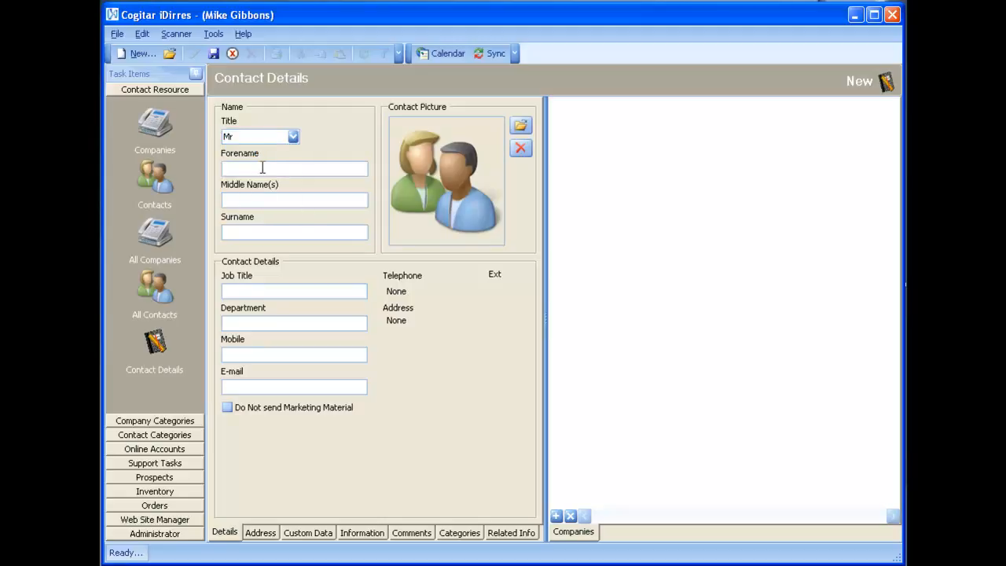
{"action": "type", "text": "Mark"}
{"action": "double_click", "coordinate": [263, 168]}
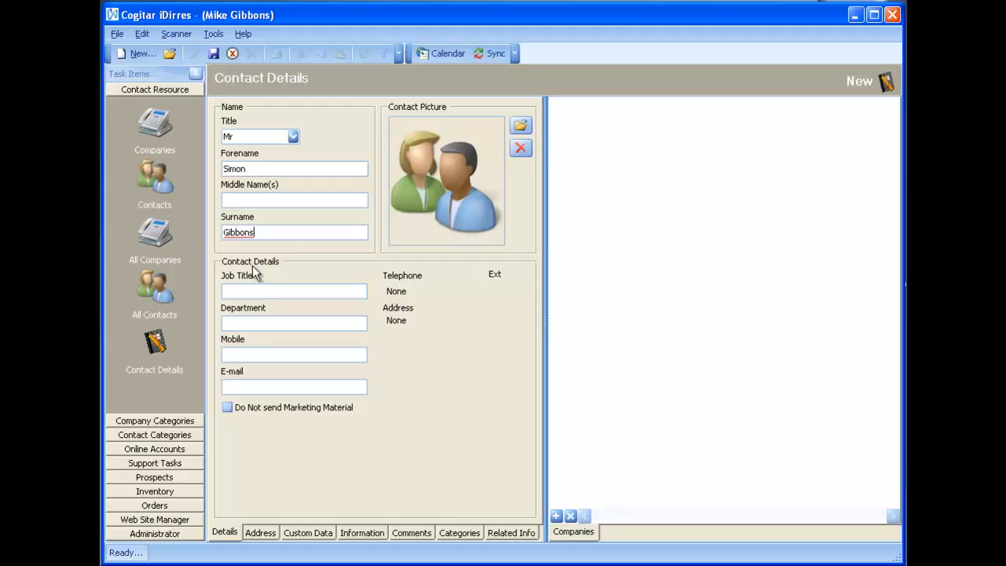
Step: Set the job title to "Software Manager" and fill in the contact's mobile number and e-mail address, leaving Department blank
{"action": "left_click", "coordinate": [261, 292]}
{"action": "type", "text": "Software Manager"}
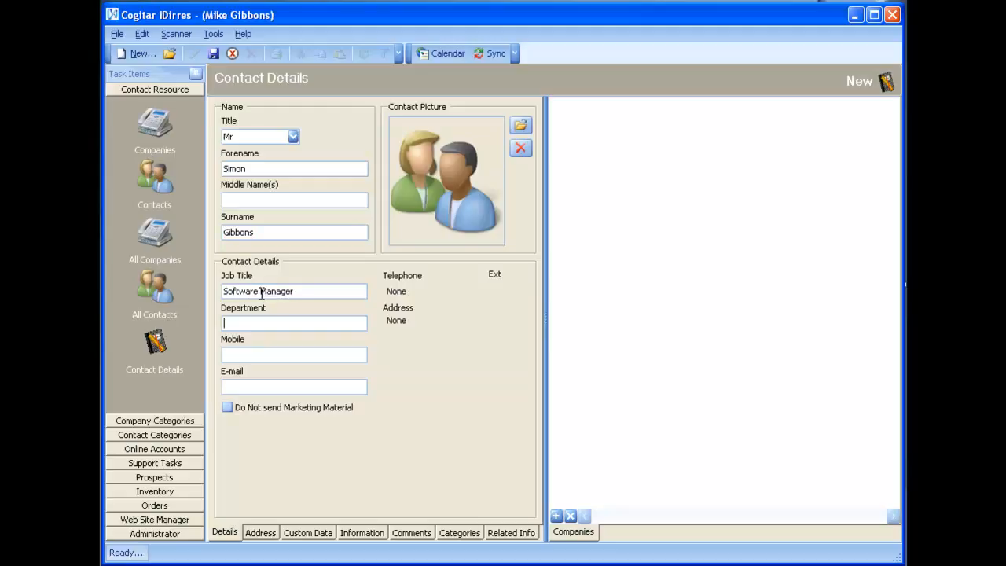
{"action": "type", "text": "07708 000000000"}
{"action": "key", "text": "Tab"}
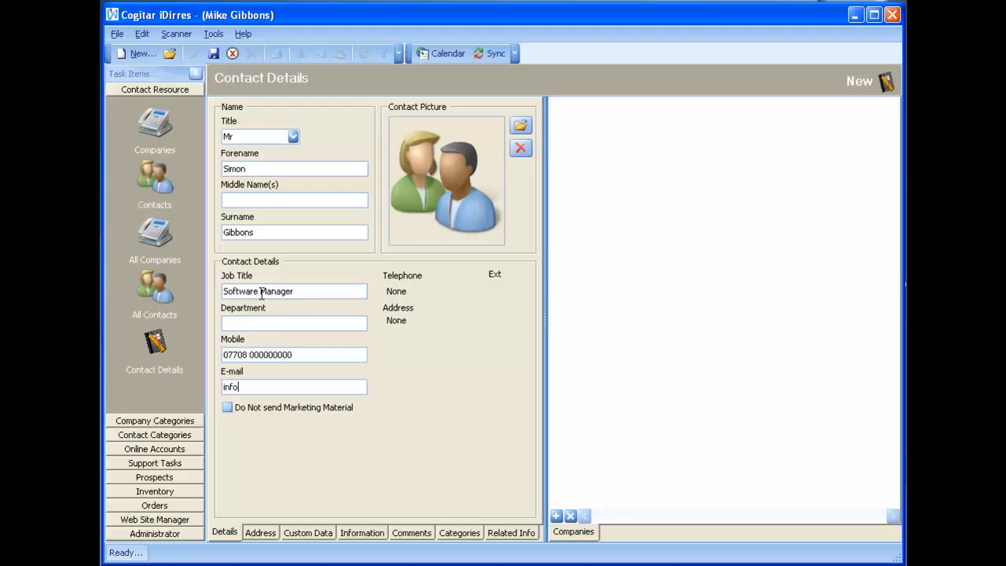
Step: Load democard.jpg from the images folder as the contact picture
{"action": "left_click", "coordinate": [519, 128]}
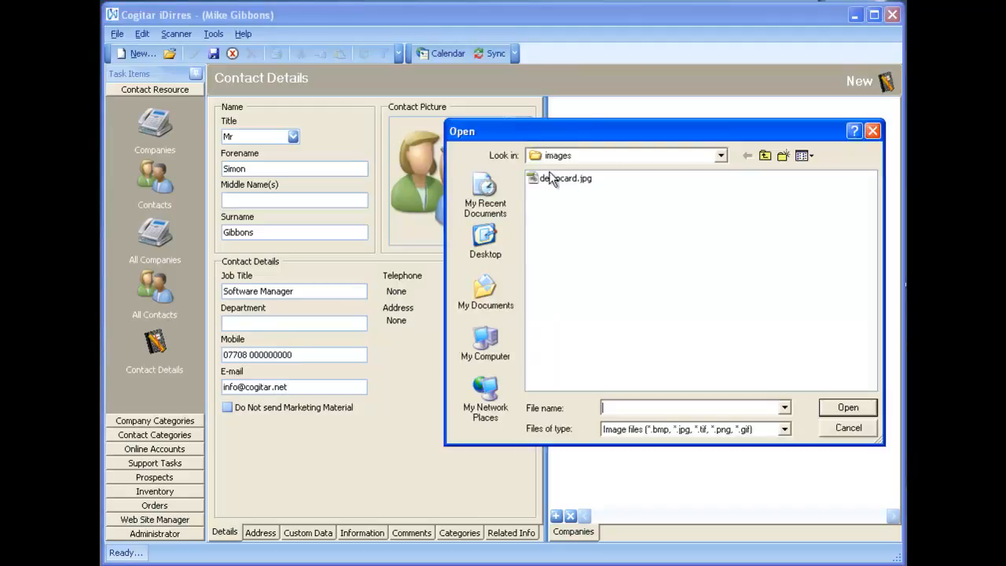
{"action": "left_click", "coordinate": [554, 180]}
{"action": "double_click", "coordinate": [552, 180]}
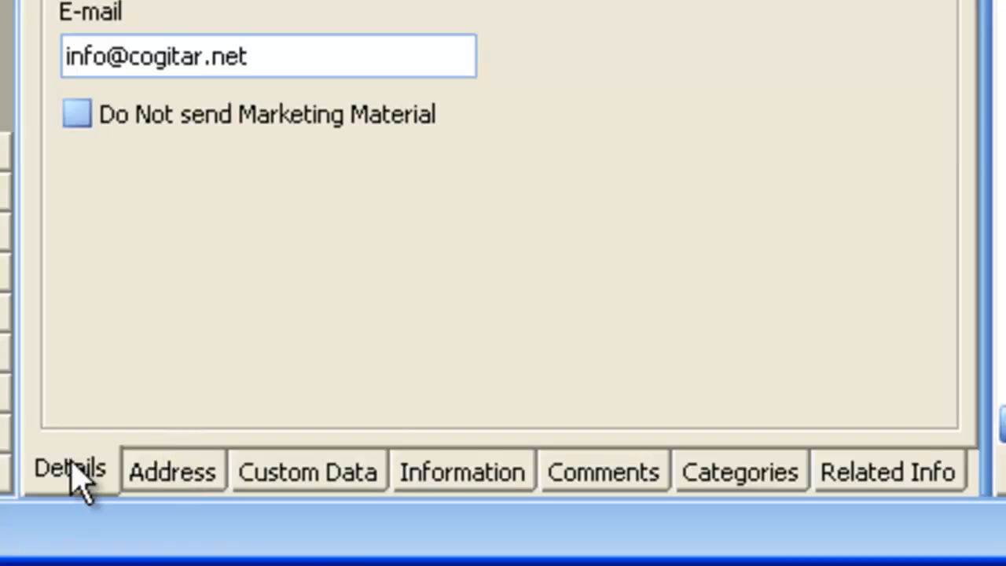
Step: Add a new address entry for the contact with its area code and telephone number, using the address type Work
{"action": "left_click", "coordinate": [149, 475]}
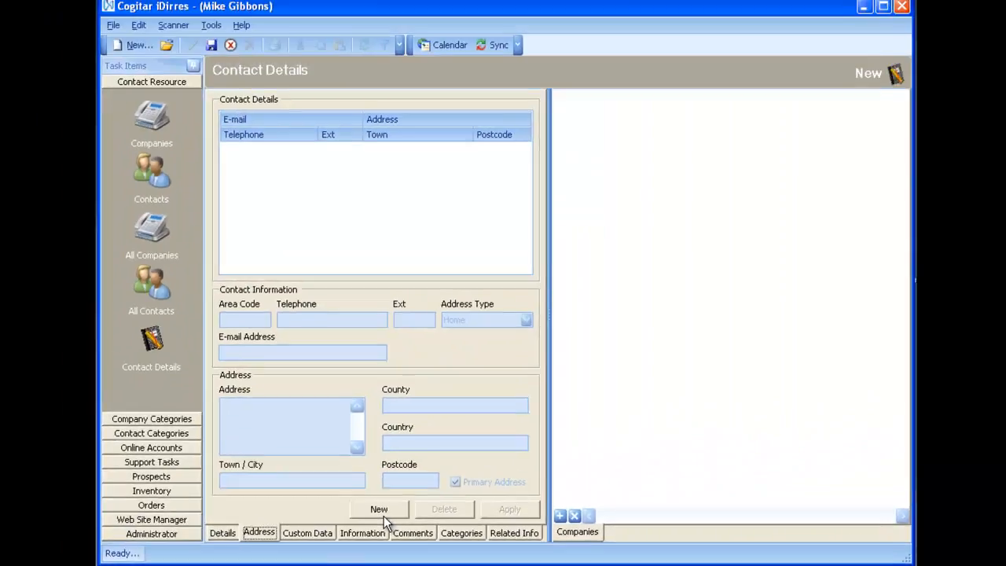
{"action": "left_click", "coordinate": [471, 442]}
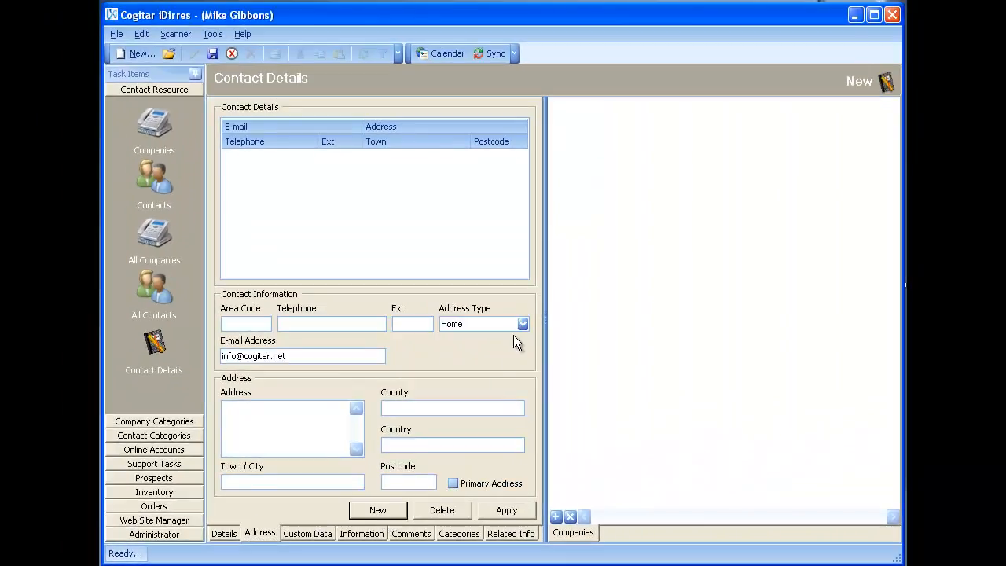
{"action": "left_click", "coordinate": [237, 321]}
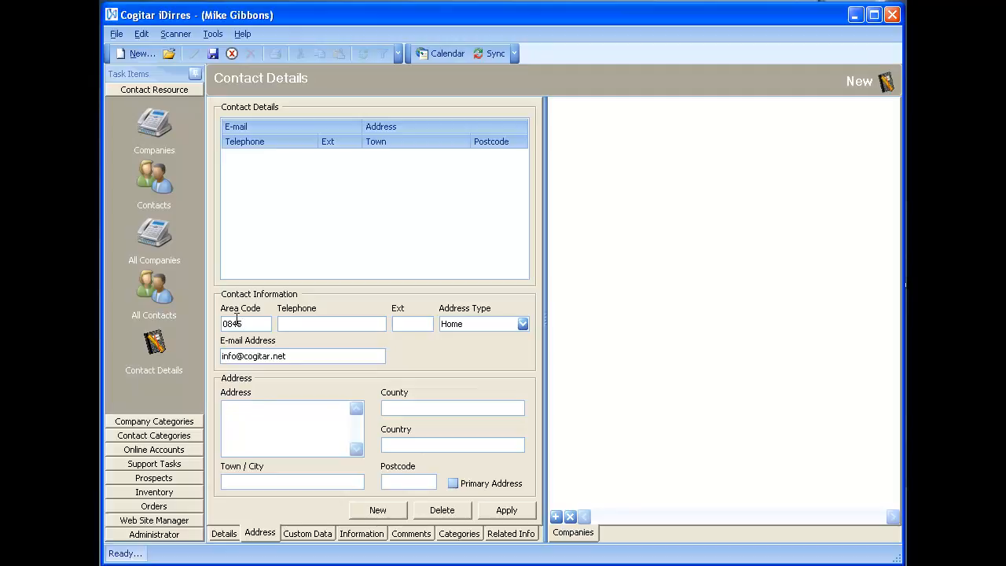
{"action": "key", "text": "Tab"}
{"action": "right_click", "coordinate": [238, 314]}
{"action": "left_click", "coordinate": [501, 322]}
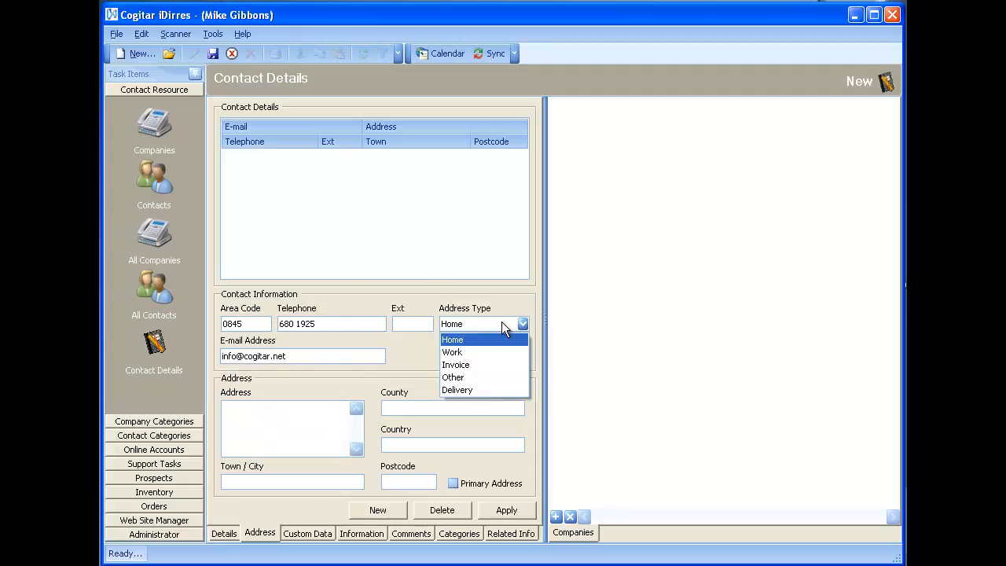
{"action": "left_click", "coordinate": [482, 355]}
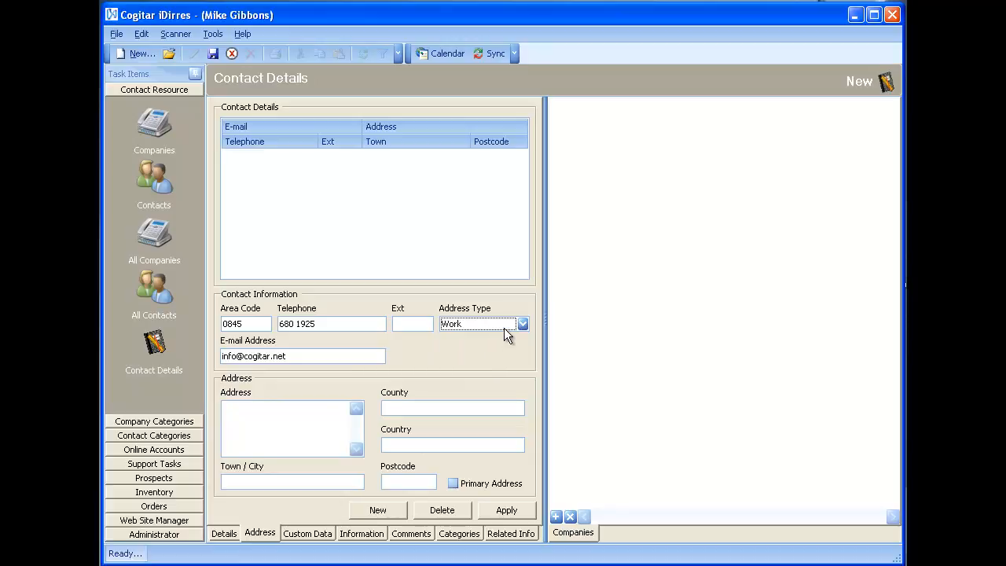
{"action": "left_click", "coordinate": [504, 328]}
{"action": "left_click", "coordinate": [503, 326]}
Step: Enter the contact's street address and town in the new address entry
{"action": "left_click", "coordinate": [317, 409]}
{"action": "key", "text": "Tab"}
{"action": "type", "text": "Doncaster"}
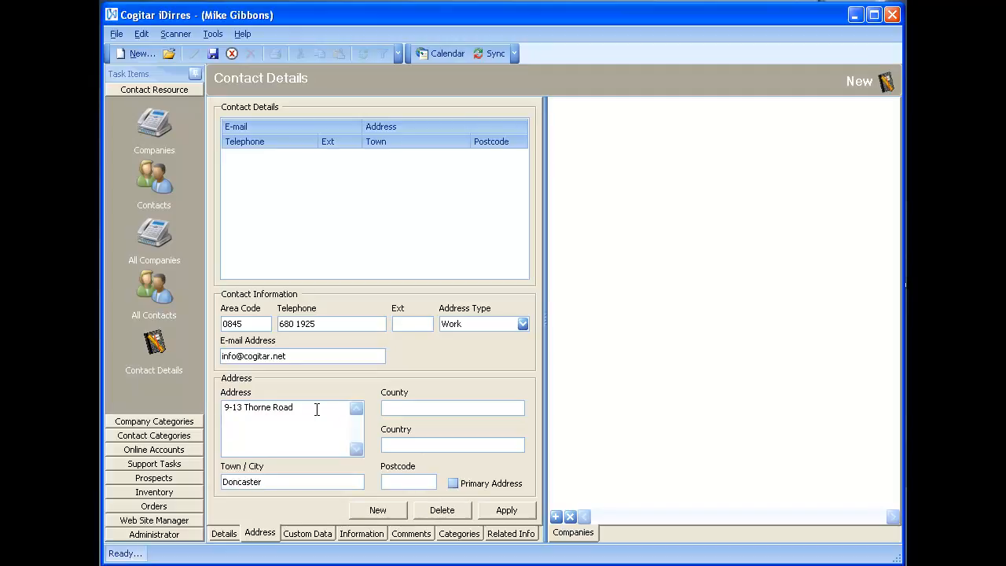
{"action": "type", "text": "South Yorksire"}
Step: Enter the county, country and postcode of the work address, with the postcode letters in capitals
{"action": "key", "text": "BackSpace"}
{"action": "key", "text": "BackSpace"}
{"action": "type", "text": "hire"}
{"action": "type", "text": "United King"}
{"action": "type", "text": "dom"}
{"action": "type", "text": "Dn1 2HJ"}
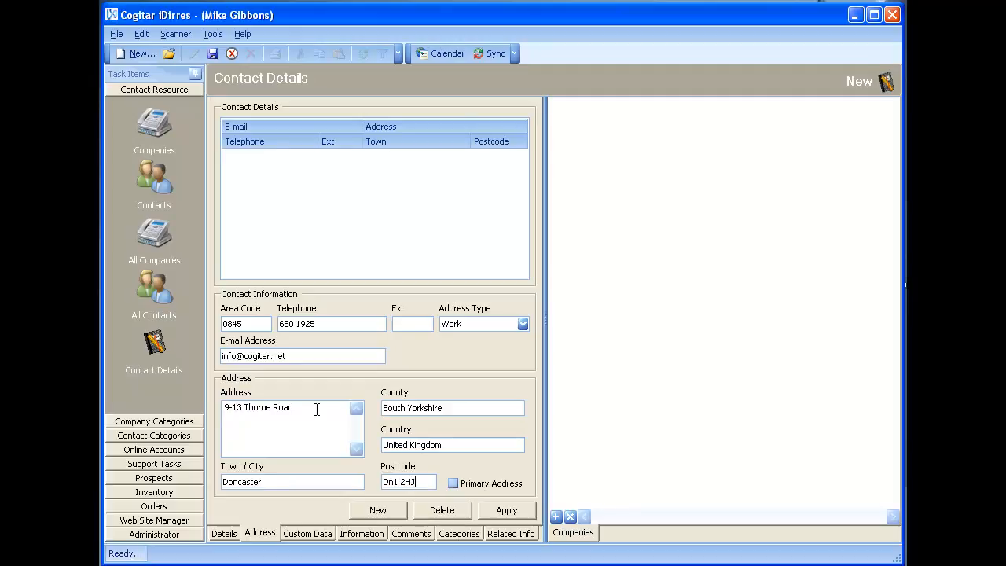
{"action": "left_click", "coordinate": [395, 482]}
{"action": "key", "text": "BackSpace"}
{"action": "type", "text": "N"}
Step: Apply the work address as the primary address and start another blank address entry
{"action": "left_click", "coordinate": [457, 486]}
{"action": "left_click", "coordinate": [495, 511]}
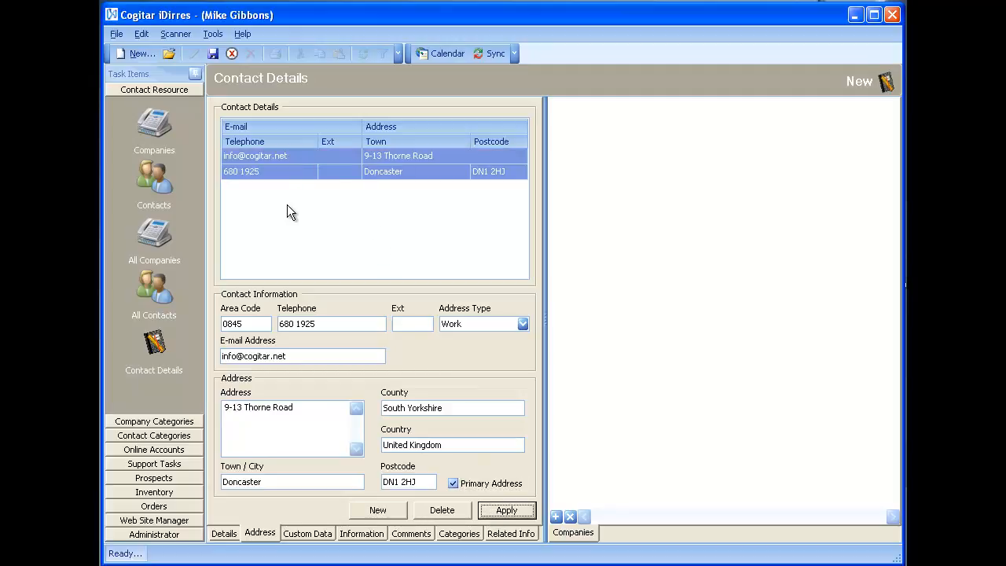
{"action": "left_click", "coordinate": [379, 510]}
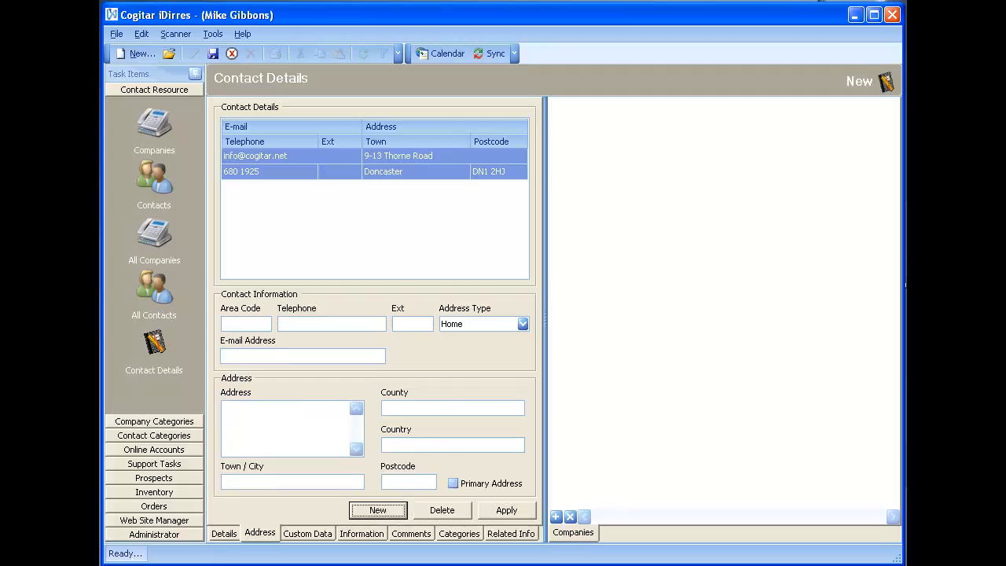
Step: Set the contact's custom data field "Base location name" to "York"
{"action": "left_click", "coordinate": [316, 536]}
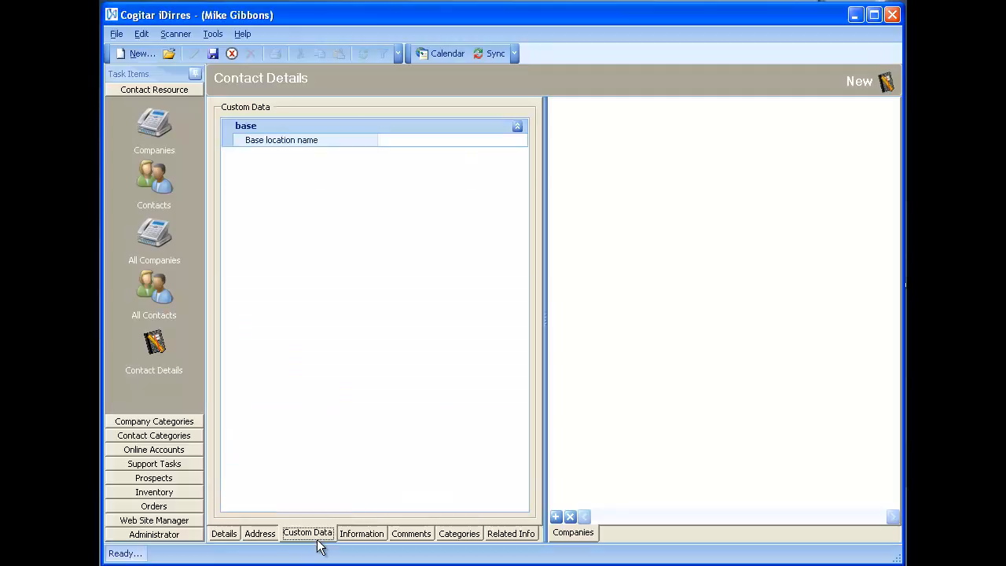
{"action": "left_click", "coordinate": [398, 139]}
{"action": "type", "text": "York"}
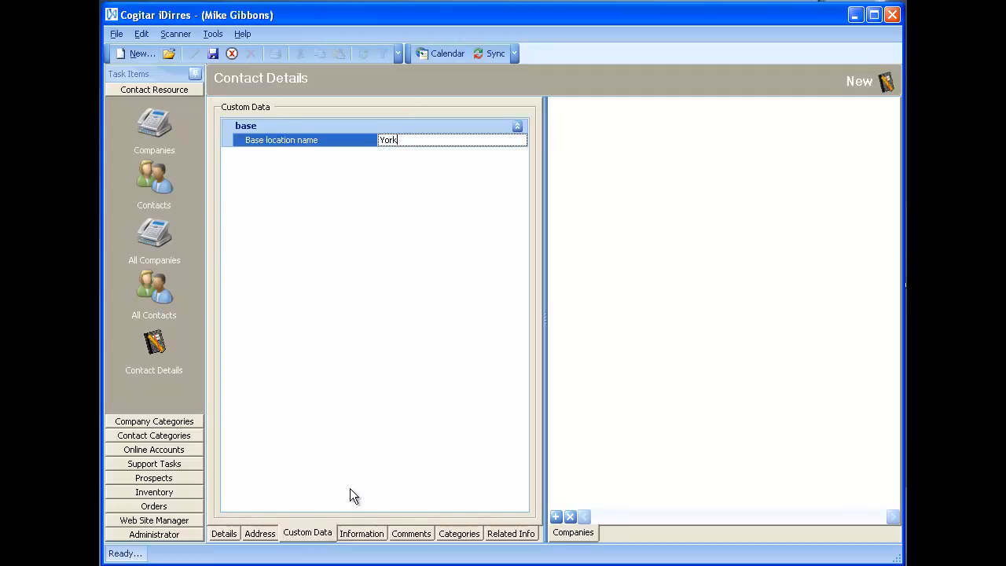
Step: Set the contact's membership start date to 14/04/2011 and the expiry date to 20/04/2011
{"action": "left_click", "coordinate": [363, 534]}
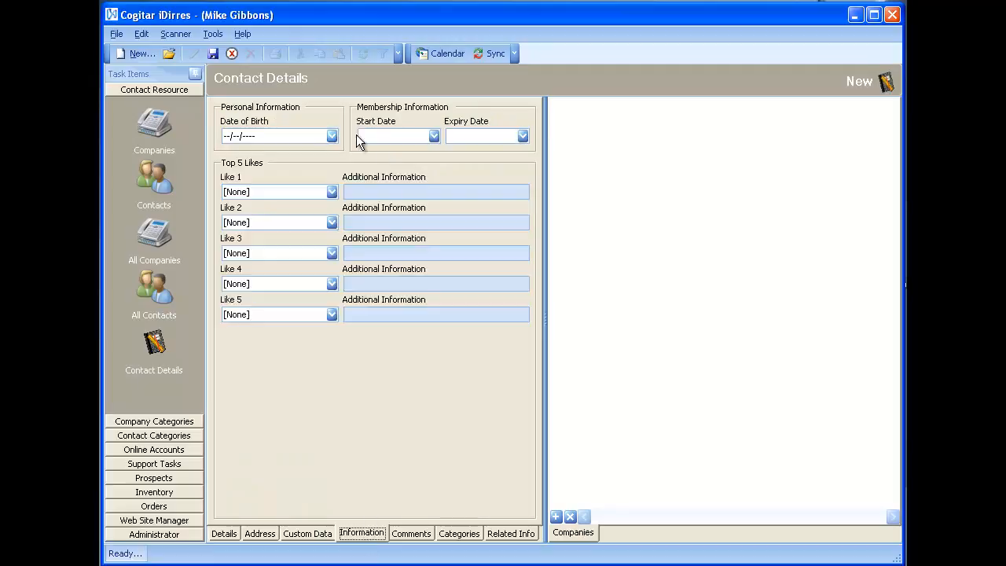
{"action": "left_click", "coordinate": [433, 137]}
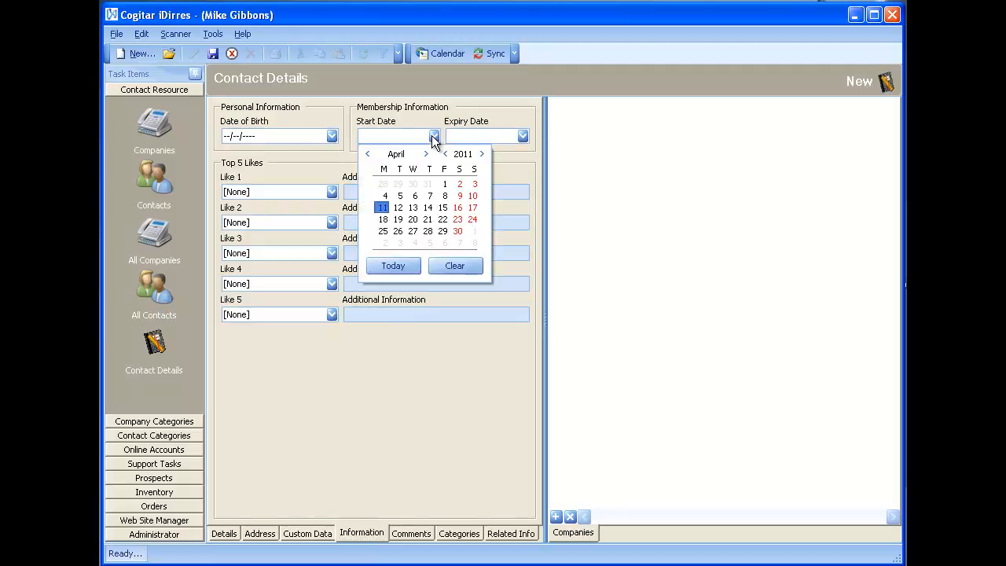
{"action": "left_click", "coordinate": [413, 208]}
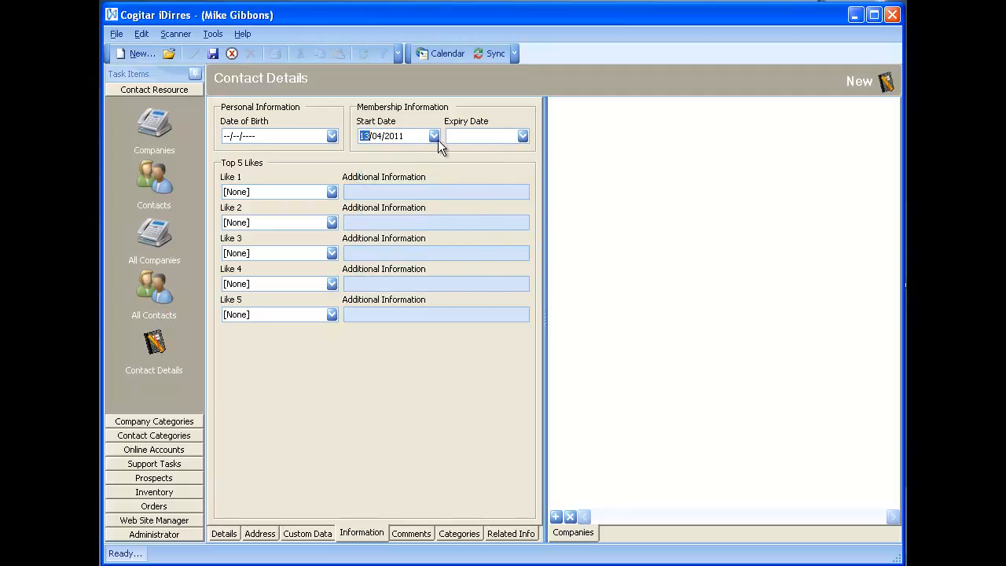
{"action": "left_click", "coordinate": [434, 137]}
{"action": "left_click", "coordinate": [426, 205]}
{"action": "left_click", "coordinate": [523, 136]}
{"action": "left_click", "coordinate": [494, 214]}
{"action": "left_click", "coordinate": [331, 192]}
{"action": "left_click", "coordinate": [329, 193]}
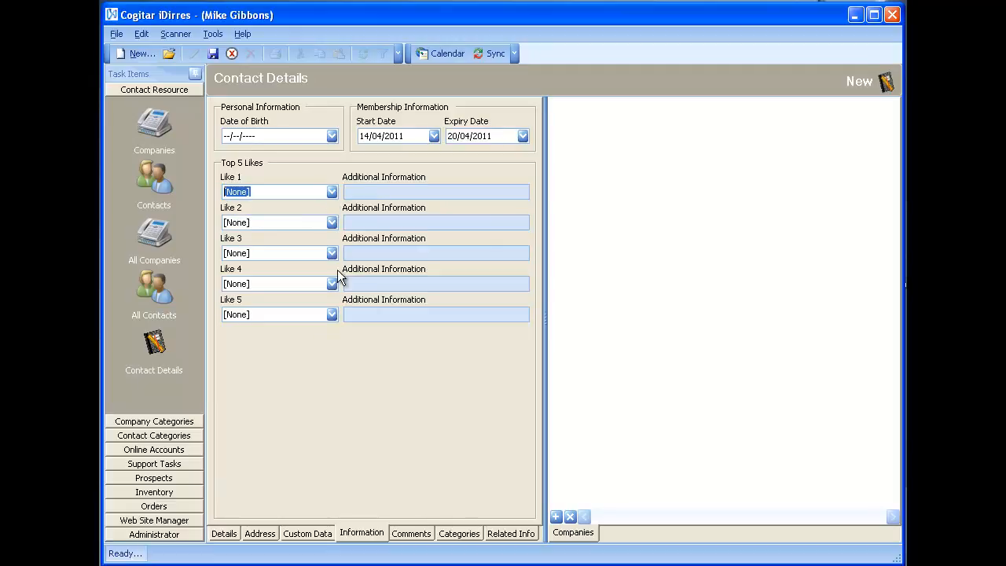
Step: Enter a comment for the contact and correct its misspelled word to the suggested "Comments"
{"action": "left_click", "coordinate": [410, 533]}
{"action": "left_click", "coordinate": [349, 218]}
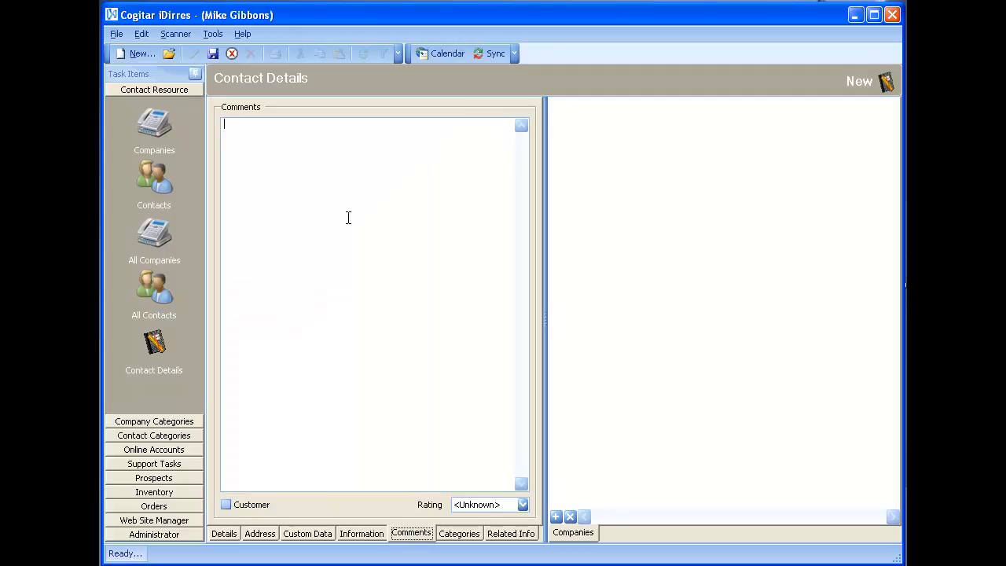
{"action": "type", "text": "Coments"}
{"action": "key", "text": "Return"}
{"action": "right_click", "coordinate": [244, 126]}
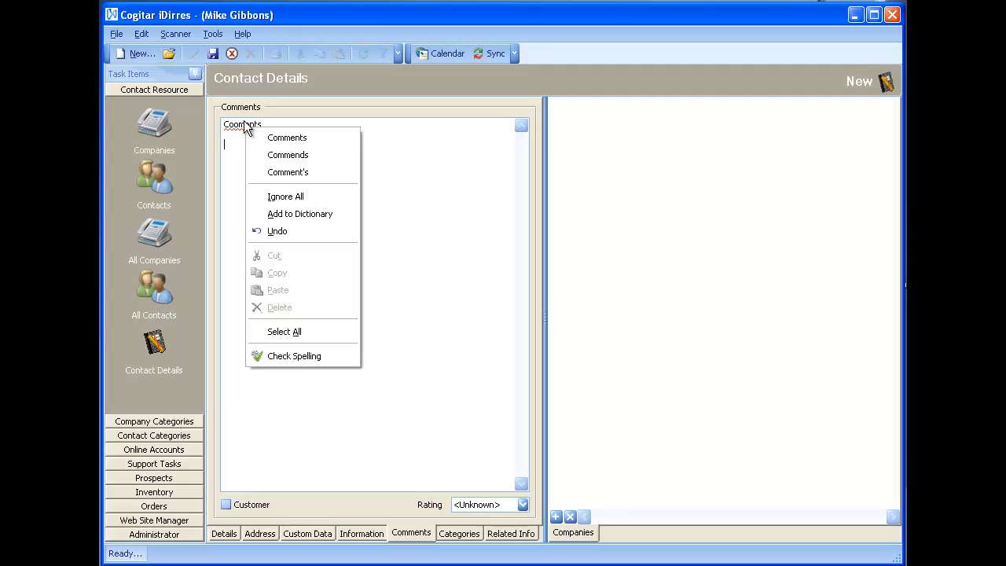
{"action": "left_click", "coordinate": [287, 138]}
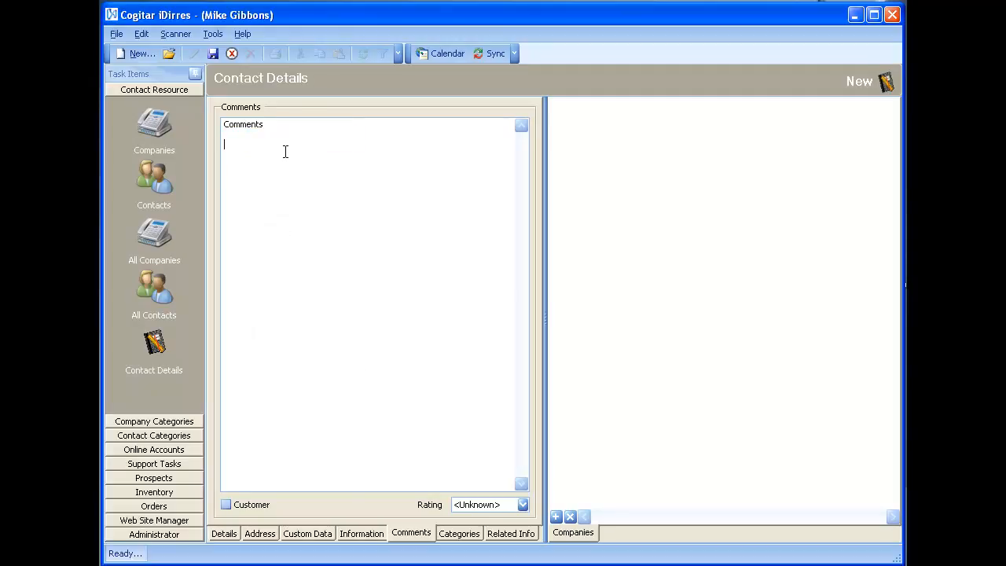
Step: Mark the contact as a customer and view the available ratings, keeping the rating at <Unknown>
{"action": "left_click", "coordinate": [237, 506]}
{"action": "left_click", "coordinate": [314, 211]}
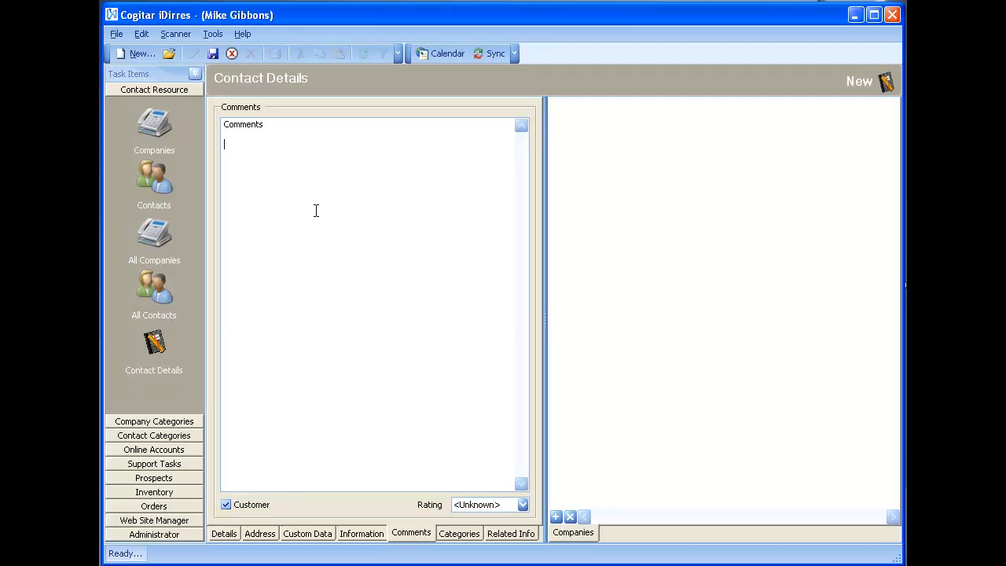
{"action": "left_click", "coordinate": [500, 502]}
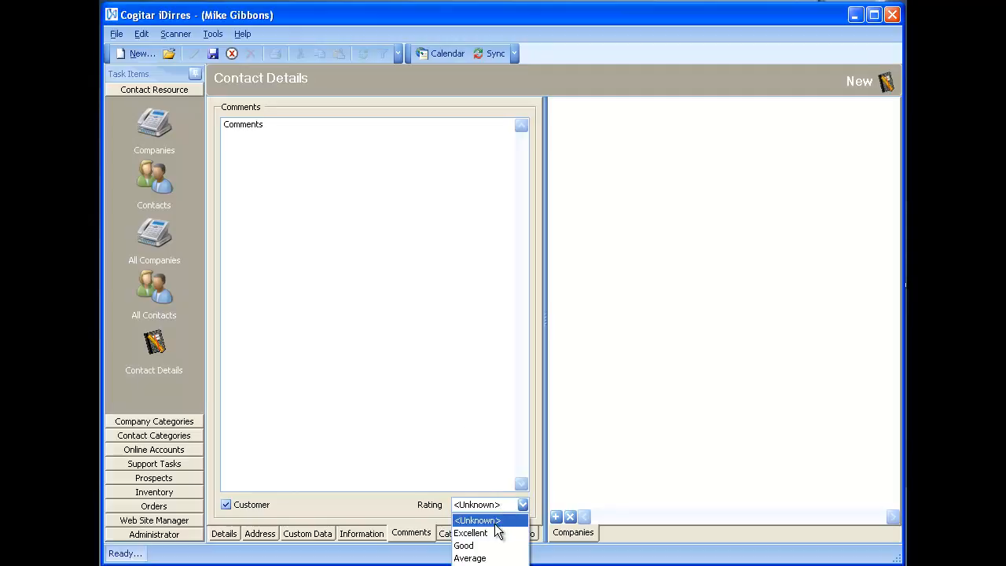
{"action": "left_click", "coordinate": [464, 440]}
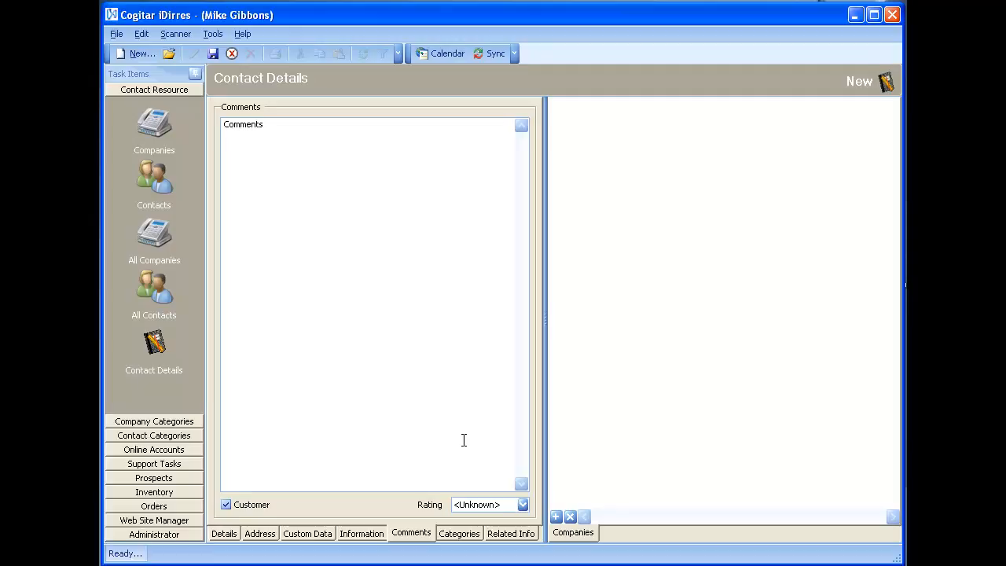
Step: Assign the contact to the Director category under Management and the Secretary category under Assistants
{"action": "left_click", "coordinate": [454, 536]}
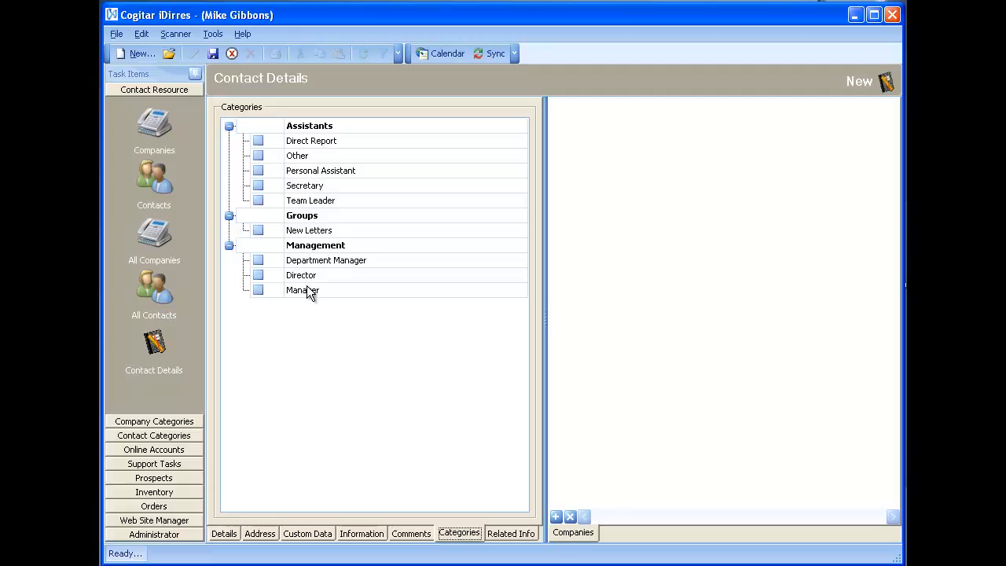
{"action": "left_click", "coordinate": [259, 276]}
{"action": "left_click", "coordinate": [258, 185]}
Step: View the contact's related information, and link the company Cogitar Software to the contact by searching for "cogitar"
{"action": "left_click", "coordinate": [511, 535]}
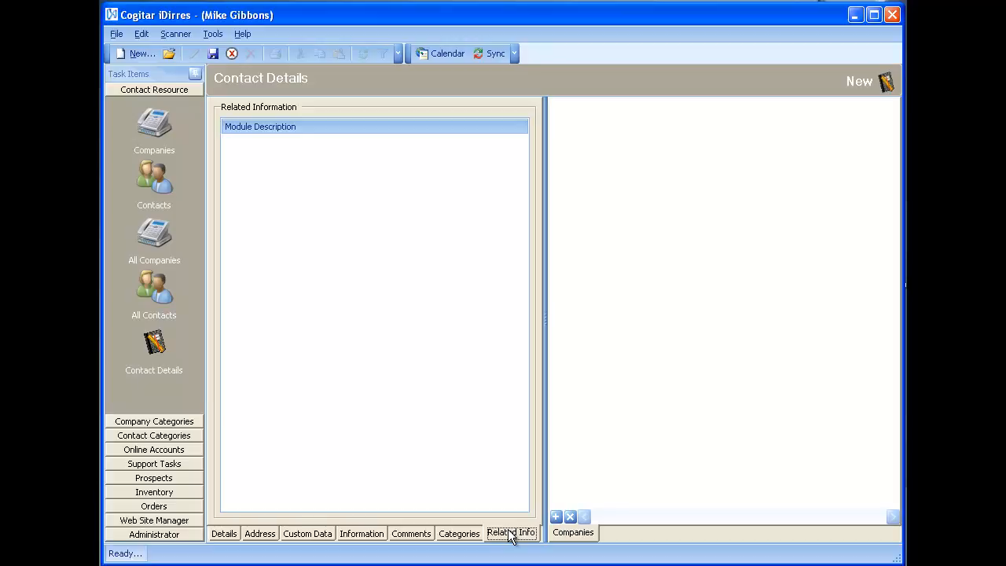
{"action": "left_click", "coordinate": [556, 518]}
{"action": "type", "text": "cogitar"}
{"action": "key", "text": "Return"}
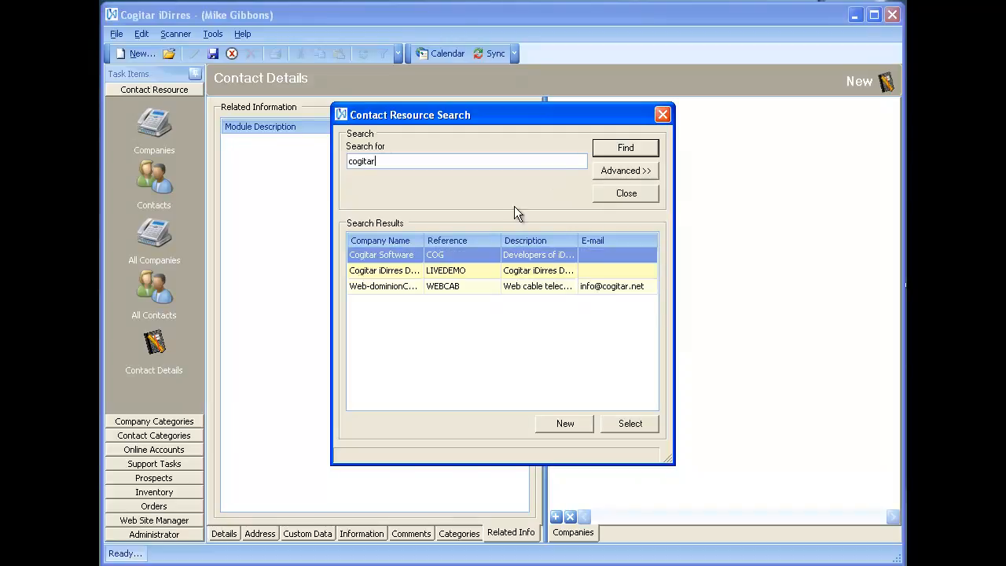
{"action": "double_click", "coordinate": [408, 255]}
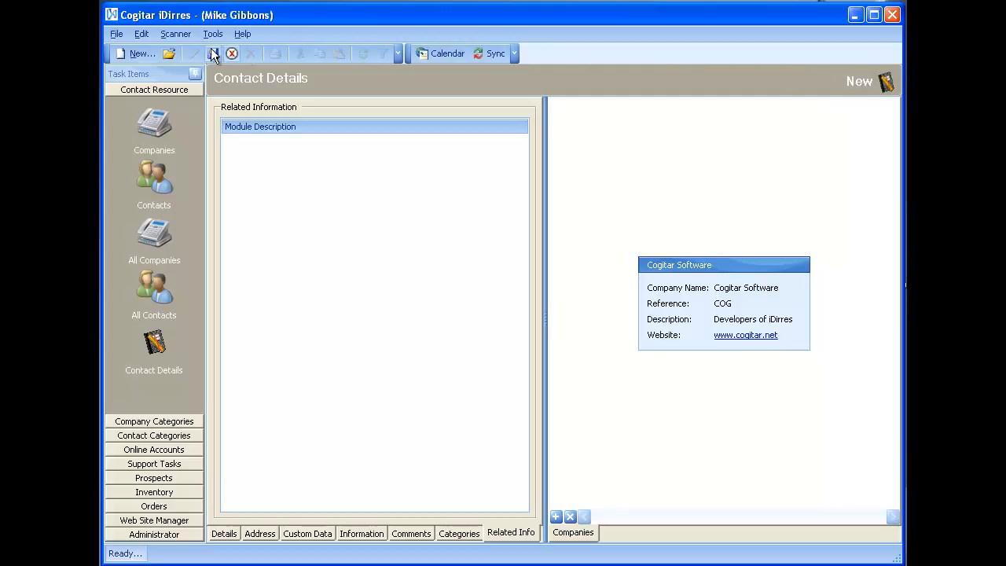
Step: Save the new contact record
{"action": "left_click", "coordinate": [118, 34]}
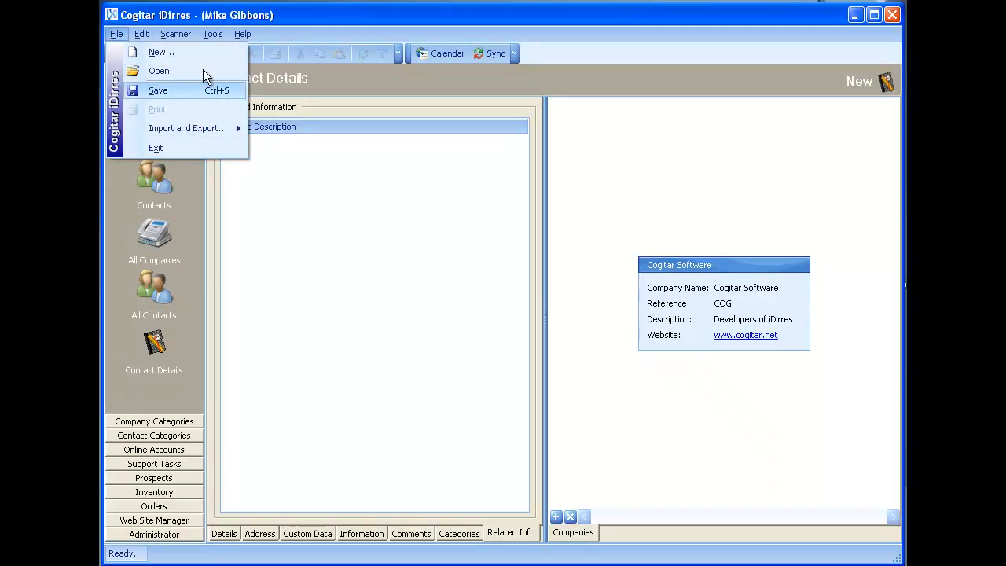
{"action": "mouse_move", "coordinate": [214, 34]}
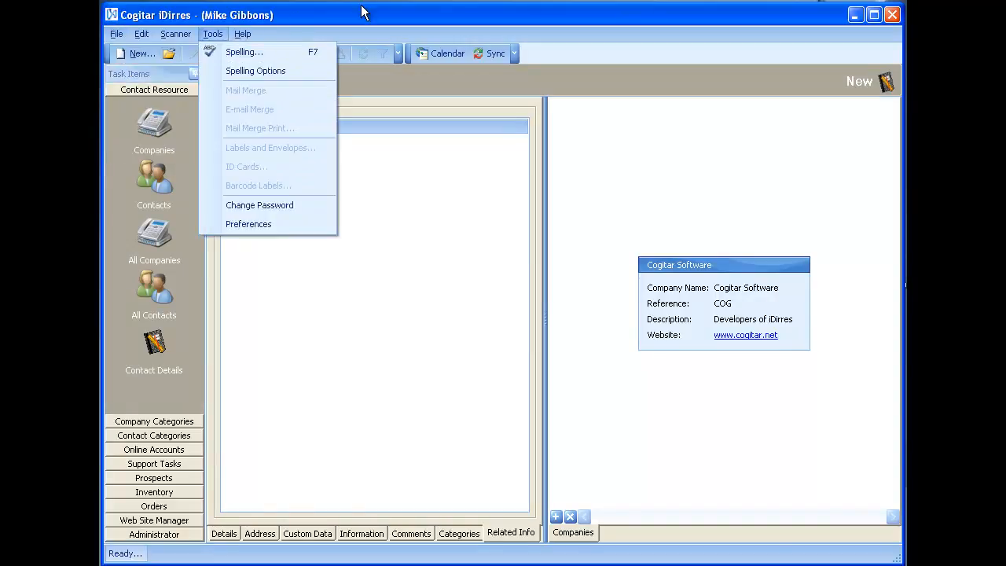
{"action": "left_click", "coordinate": [364, 92]}
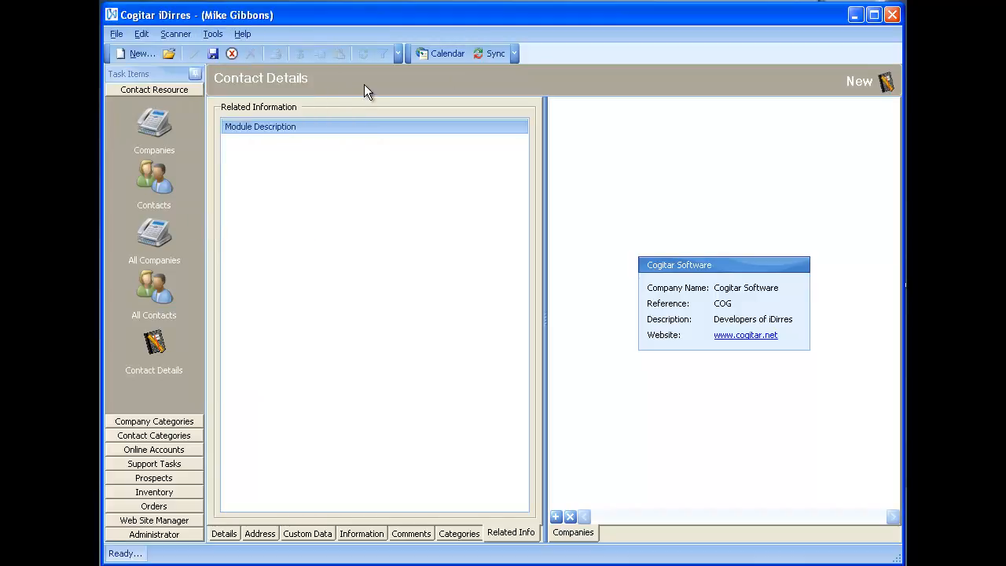
{"action": "left_click", "coordinate": [218, 57]}
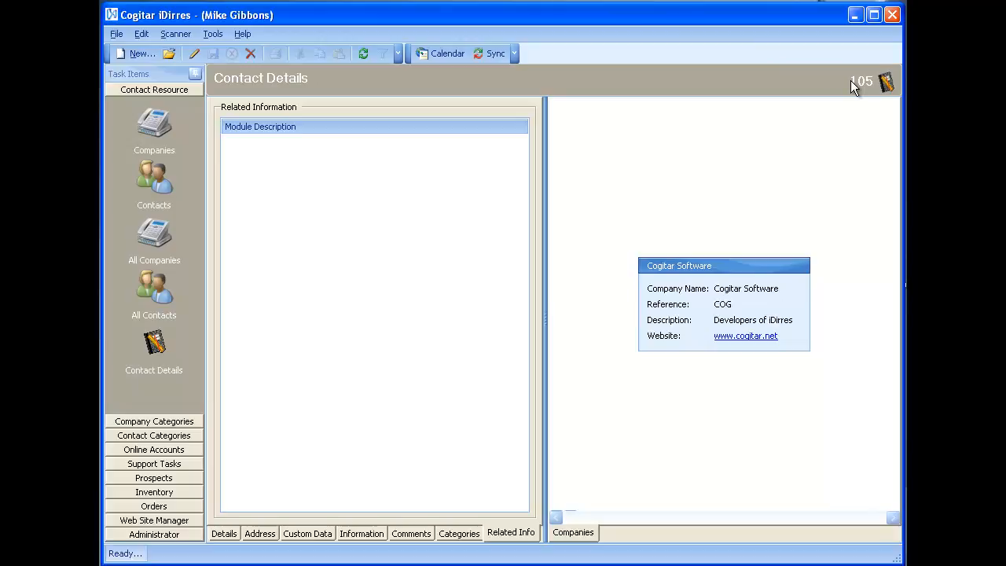
Step: Open the linked Cogitar Software company record, and from its contact cards open the Software Manager's record
{"action": "double_click", "coordinate": [729, 266]}
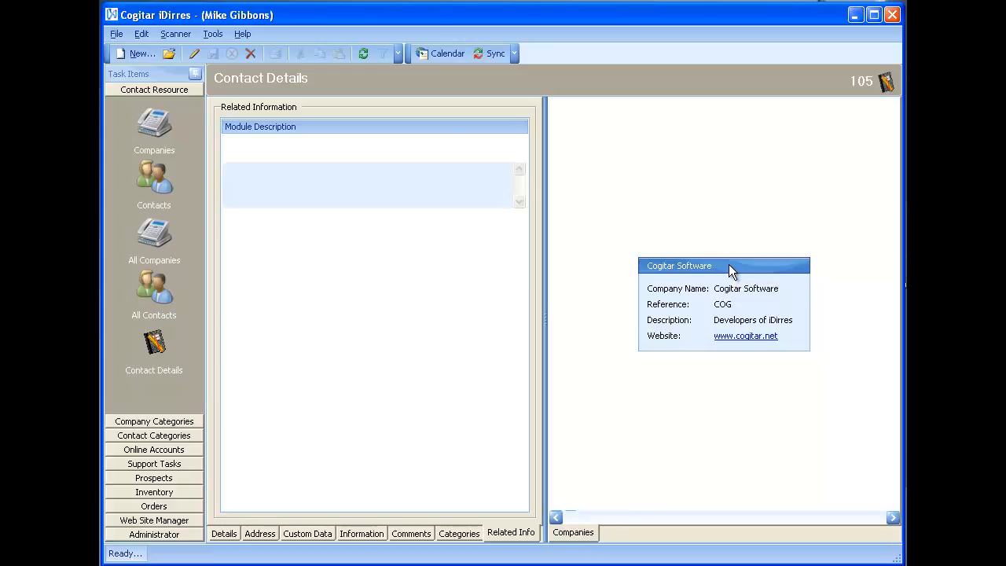
{"action": "left_click_drag", "start_coordinate": [598, 515], "coordinate": [846, 514]}
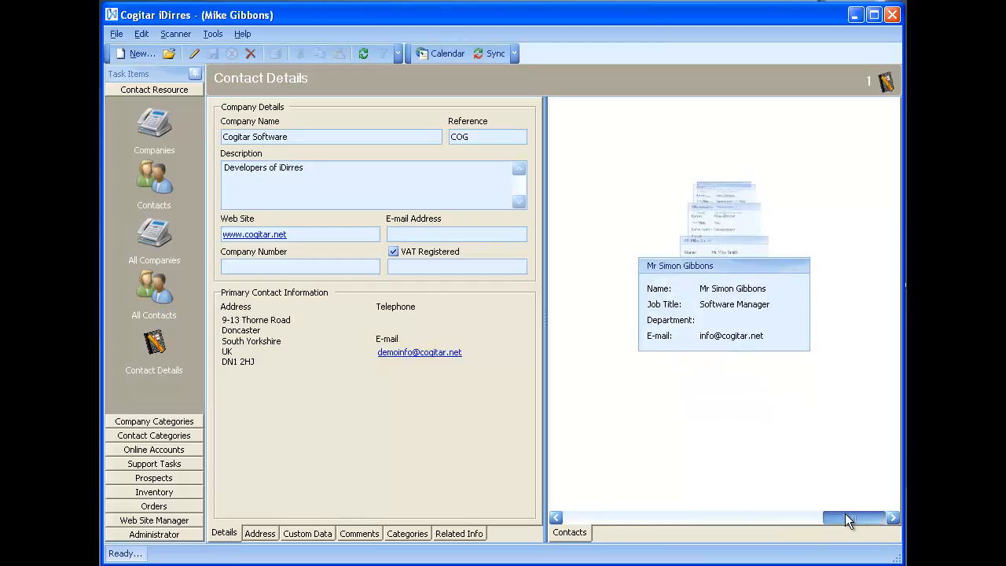
{"action": "left_click", "coordinate": [764, 266]}
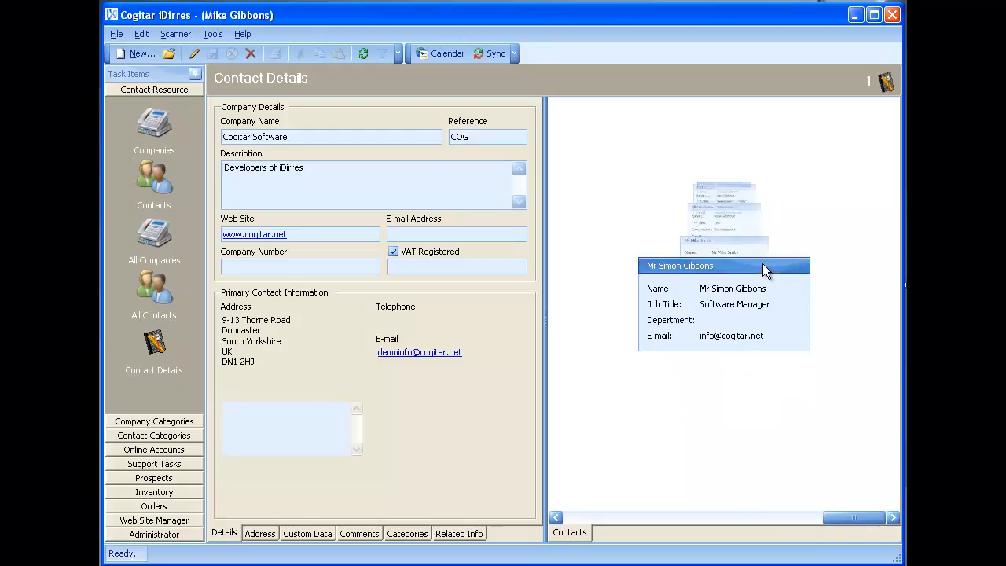